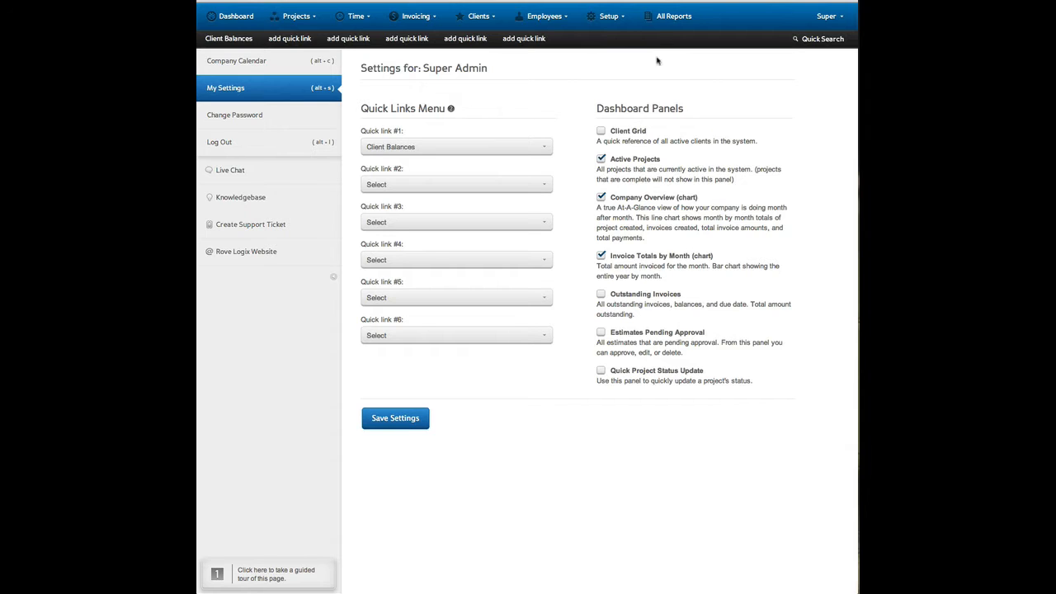
Open the Application Settings and go through the page's guided tour up to the Time Zone note, closing it there.
click(606, 16)
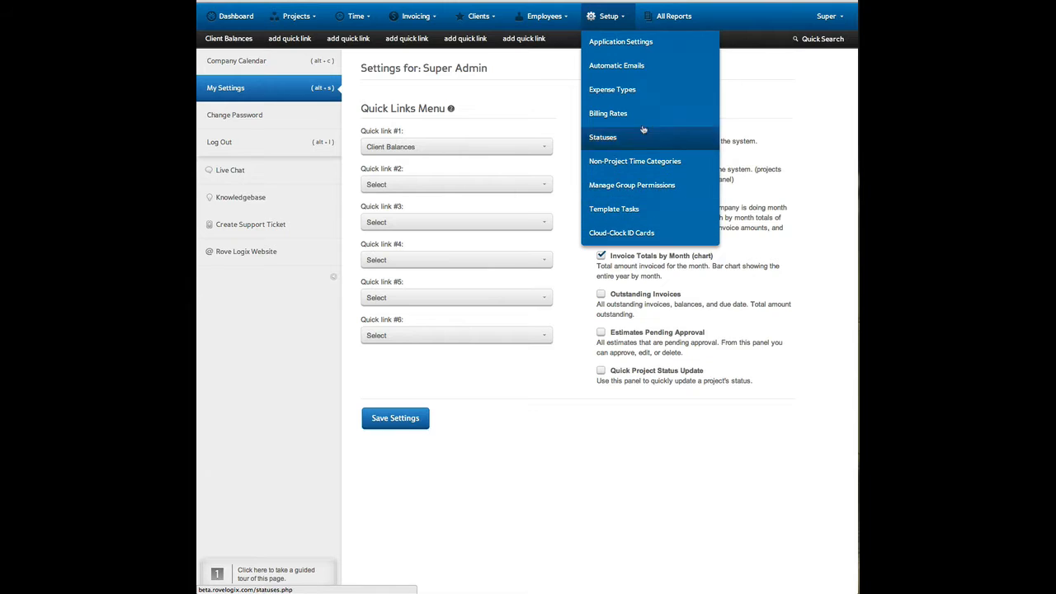
click(642, 45)
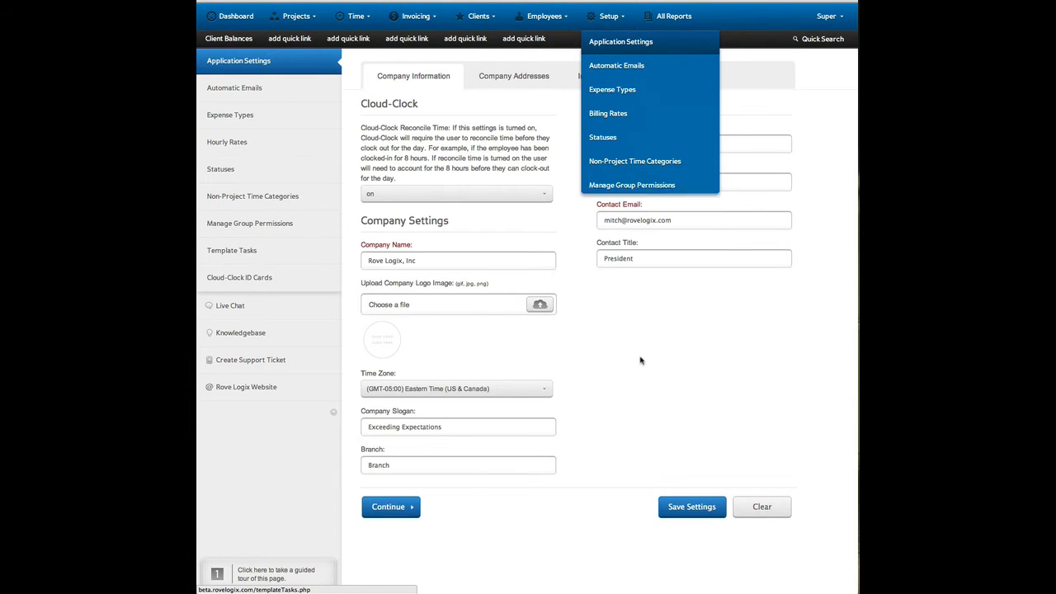
click(308, 582)
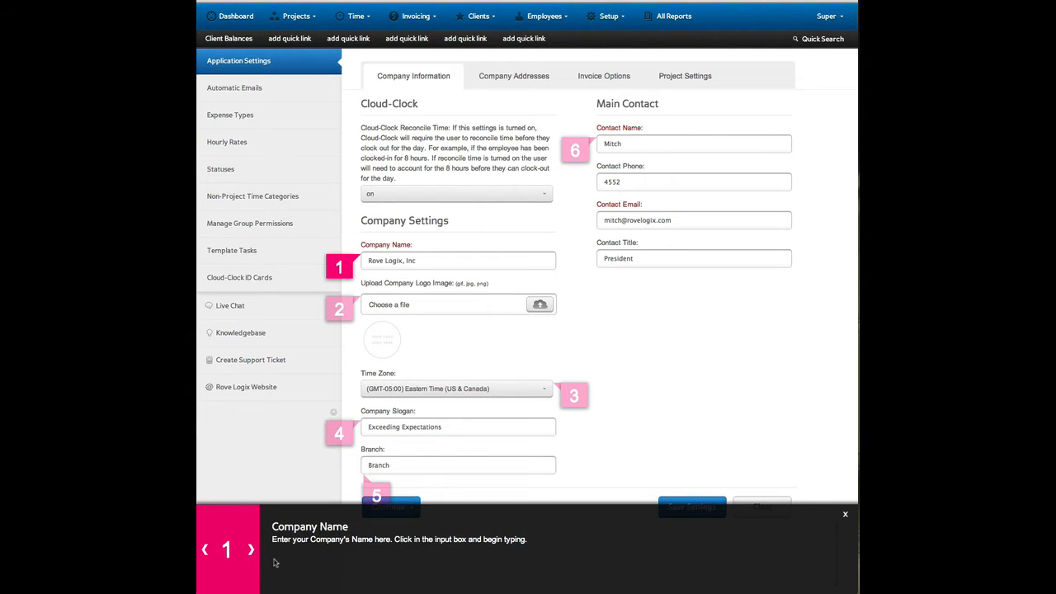
click(251, 550)
click(250, 551)
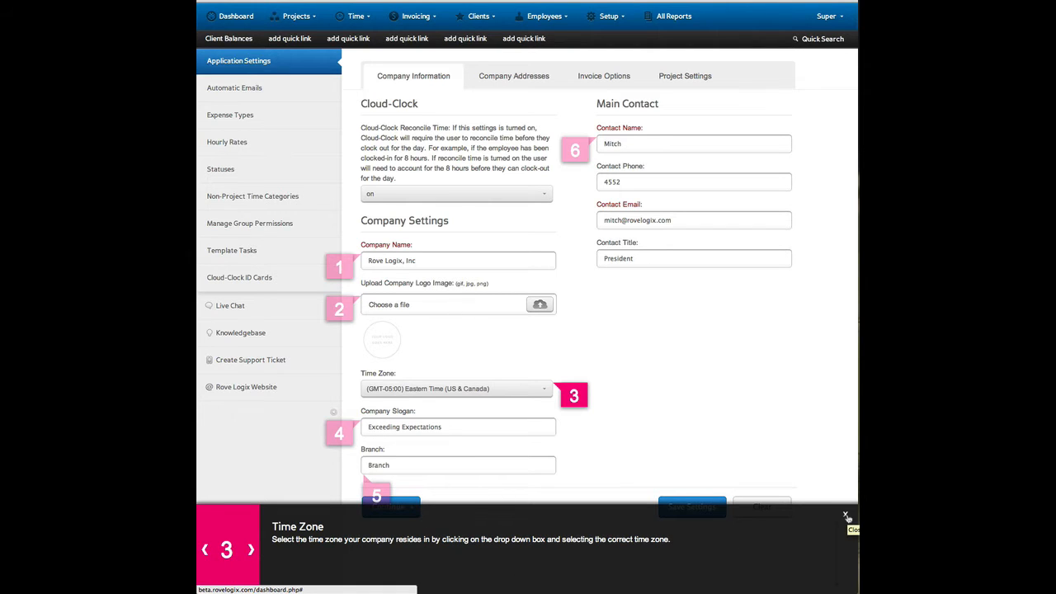
click(845, 515)
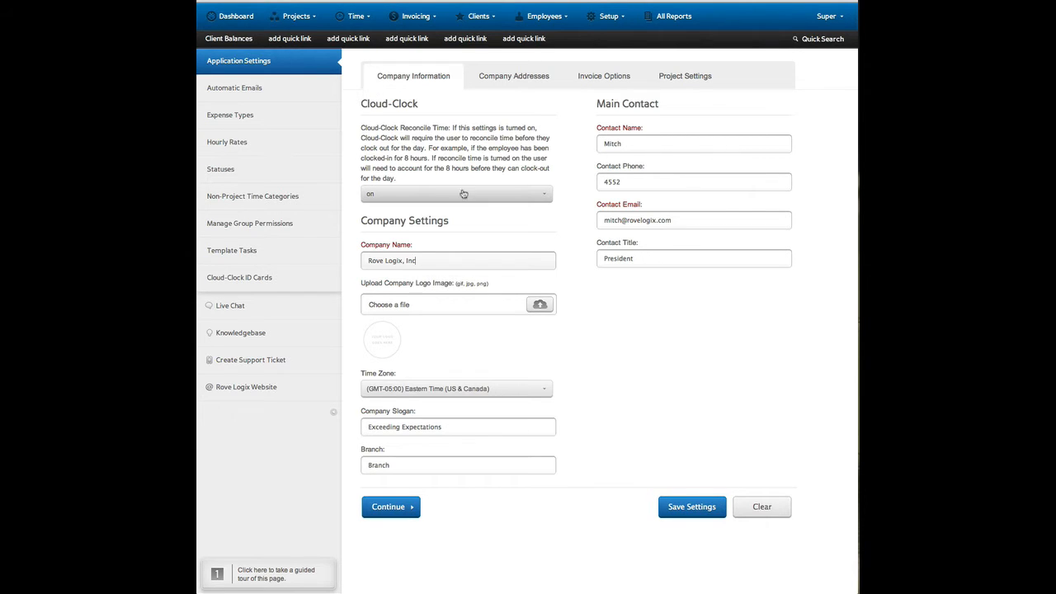
Set Cloud-Clock Reconcile Time to off in the company information and bring up the company addresses.
click(529, 198)
click(528, 203)
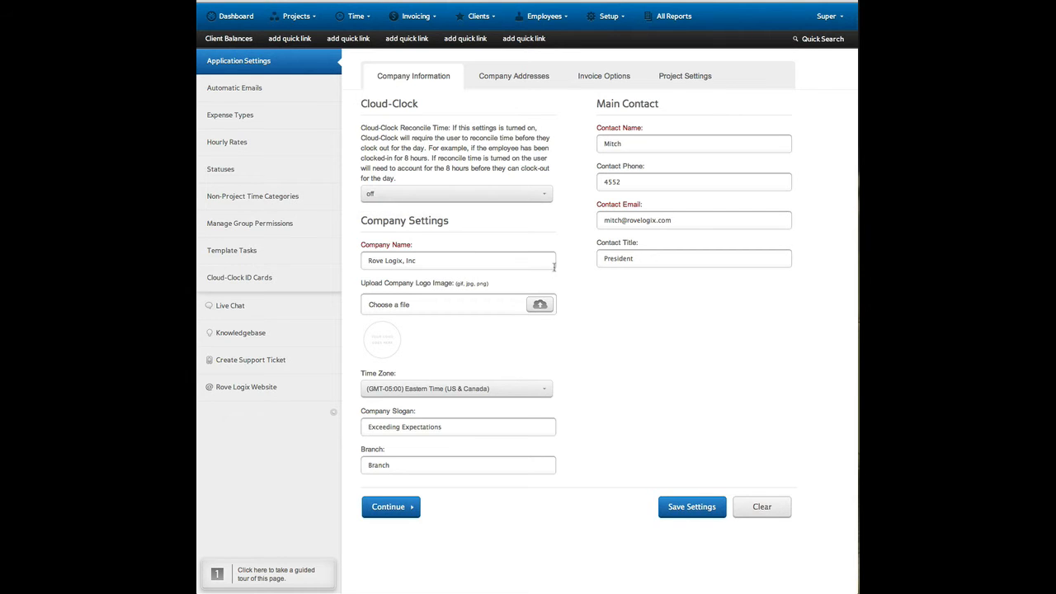
click(526, 74)
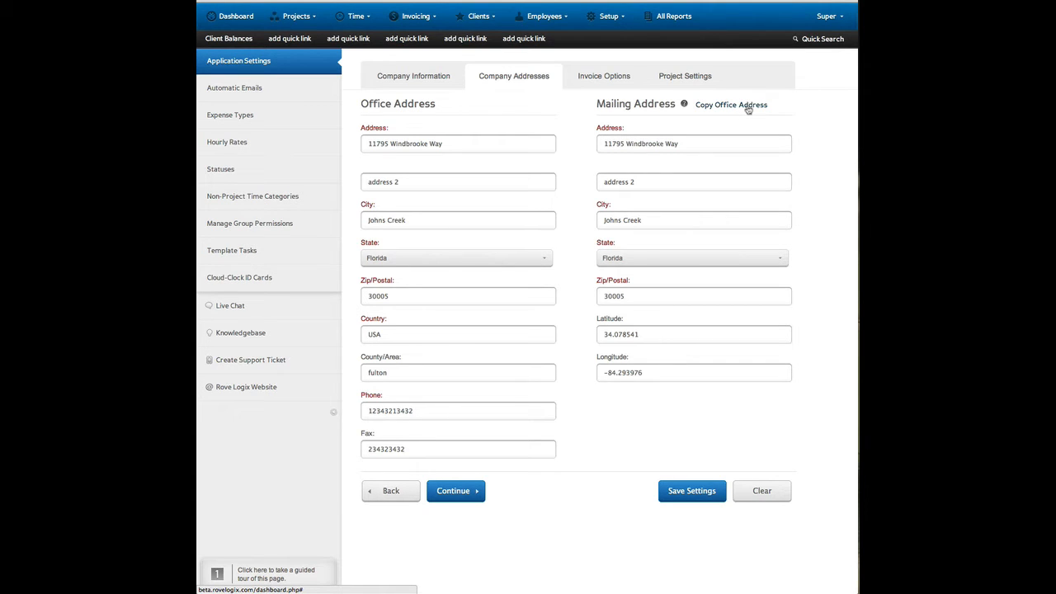
Set the invoice number prefix to "inv-" in the invoice options, leaving the suffix empty.
click(632, 86)
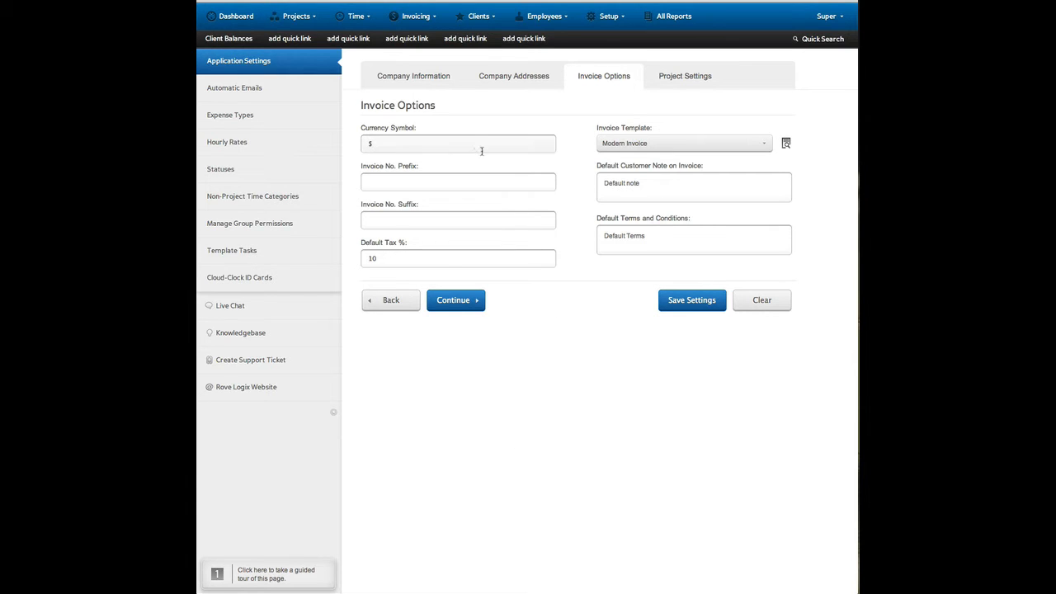
click(478, 183)
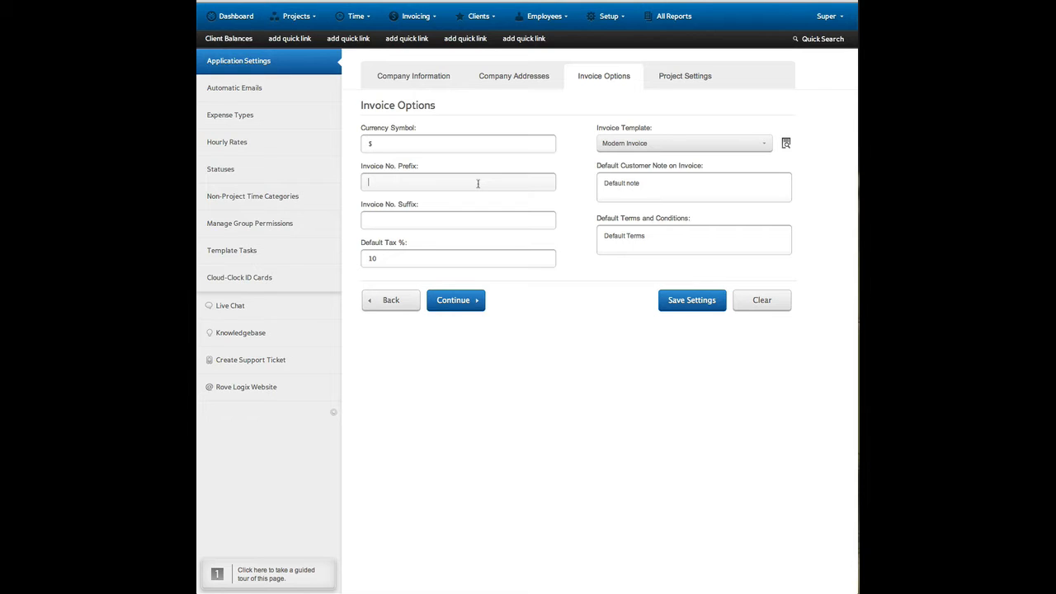
text(inv)
click(467, 216)
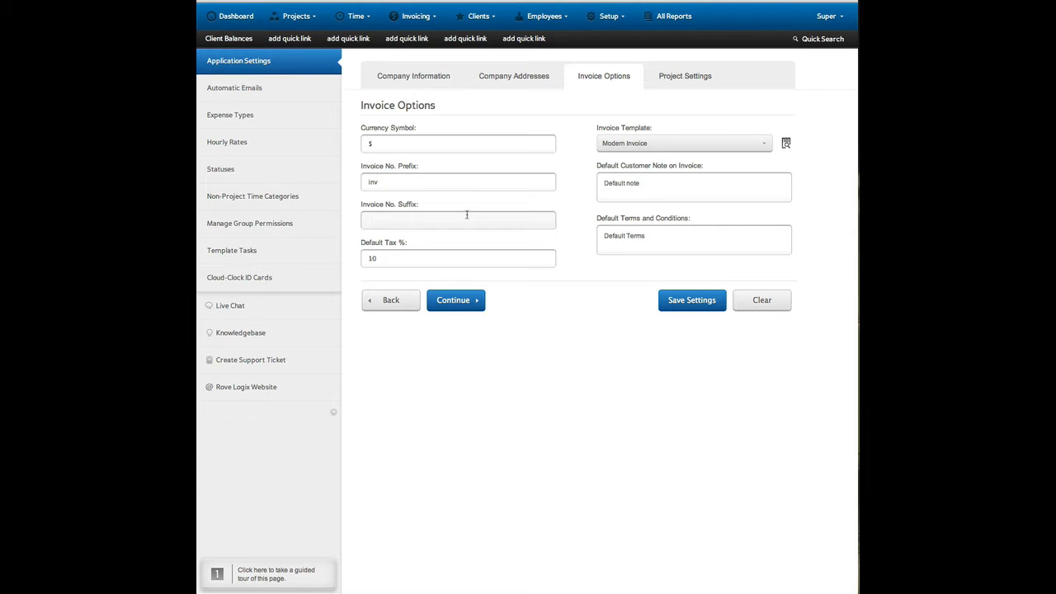
click(422, 182)
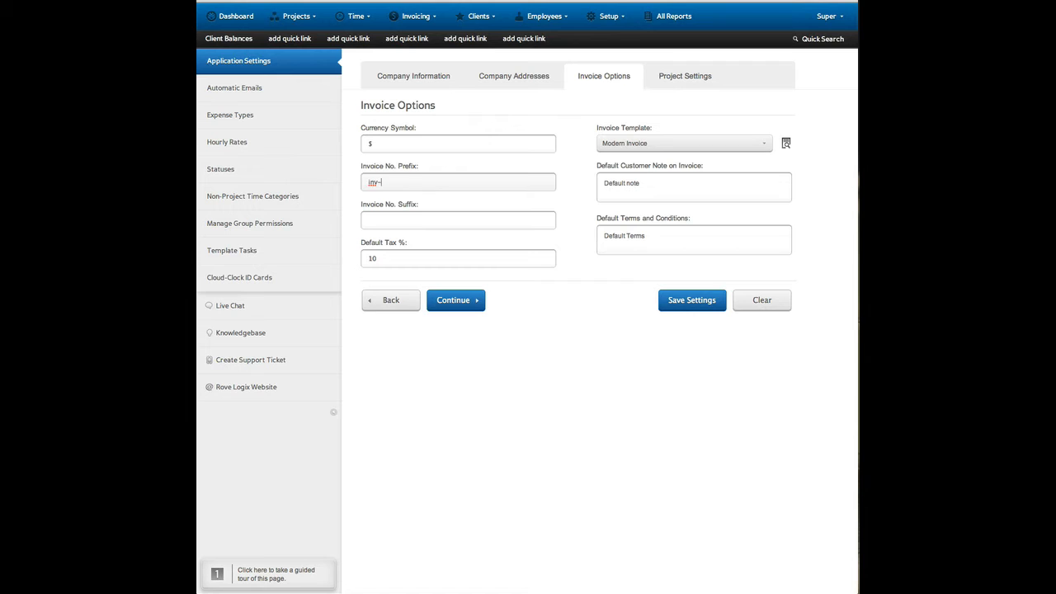
click(516, 219)
click(596, 339)
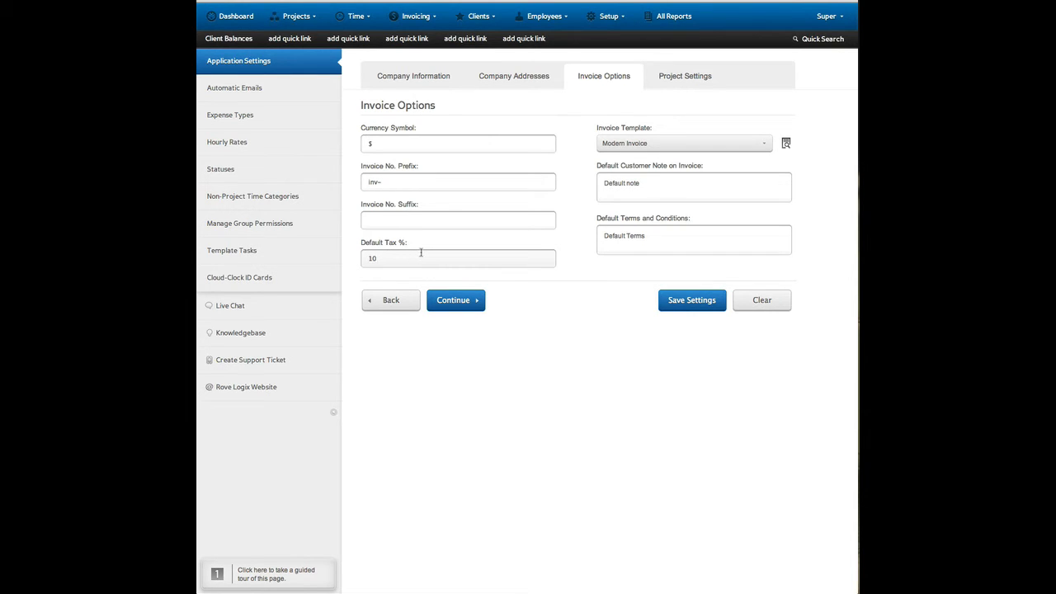
Set the default customer note on invoices to "We thank you for your business." and the default terms and conditions to "Dub upon receipt".
click(697, 144)
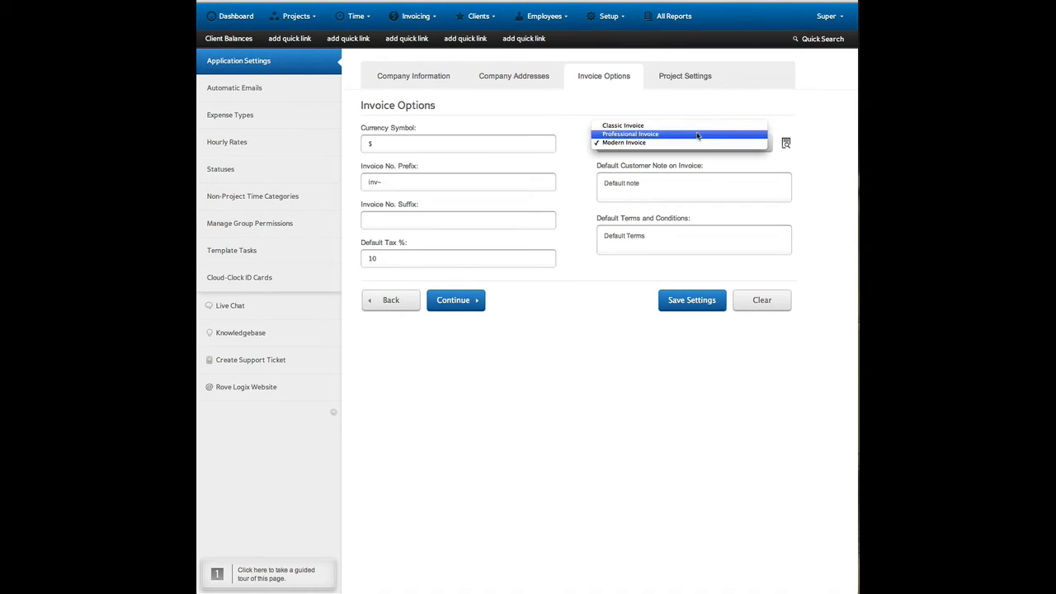
click(711, 166)
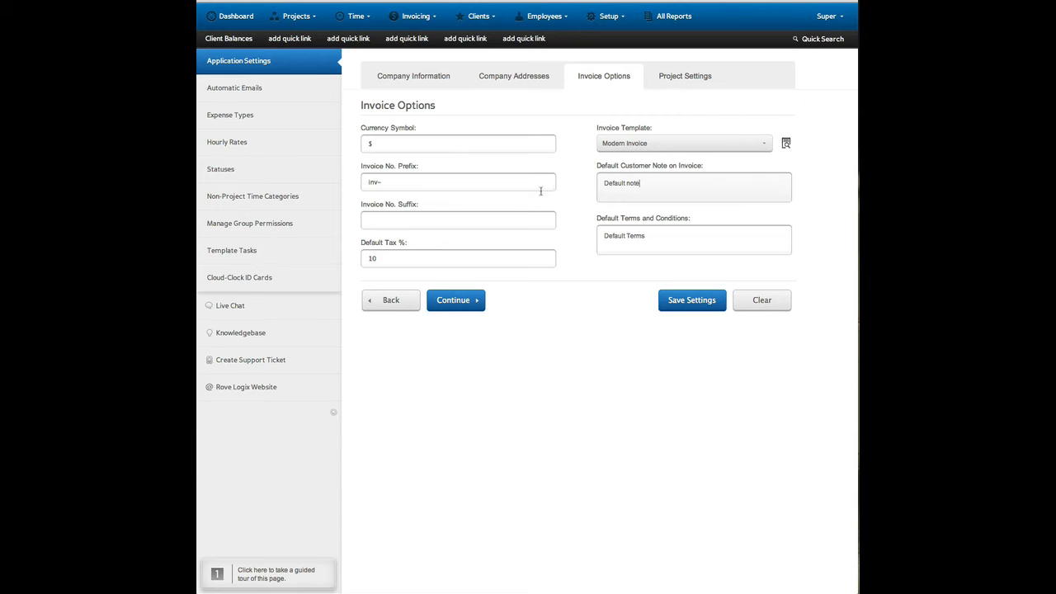
key(ctrl+a)
text(We thank you for your)
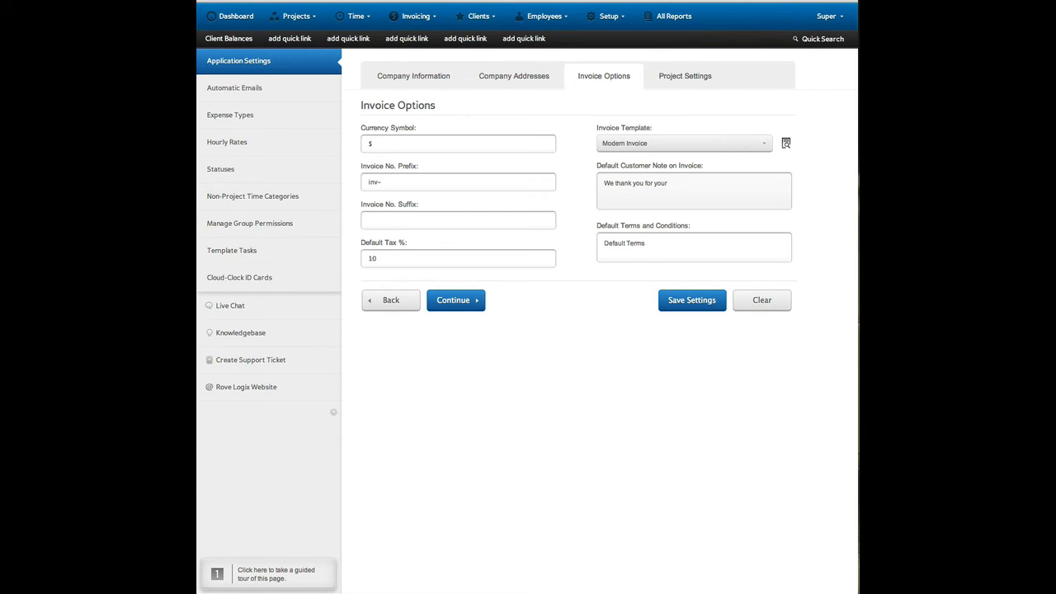
text( business.)
click(685, 243)
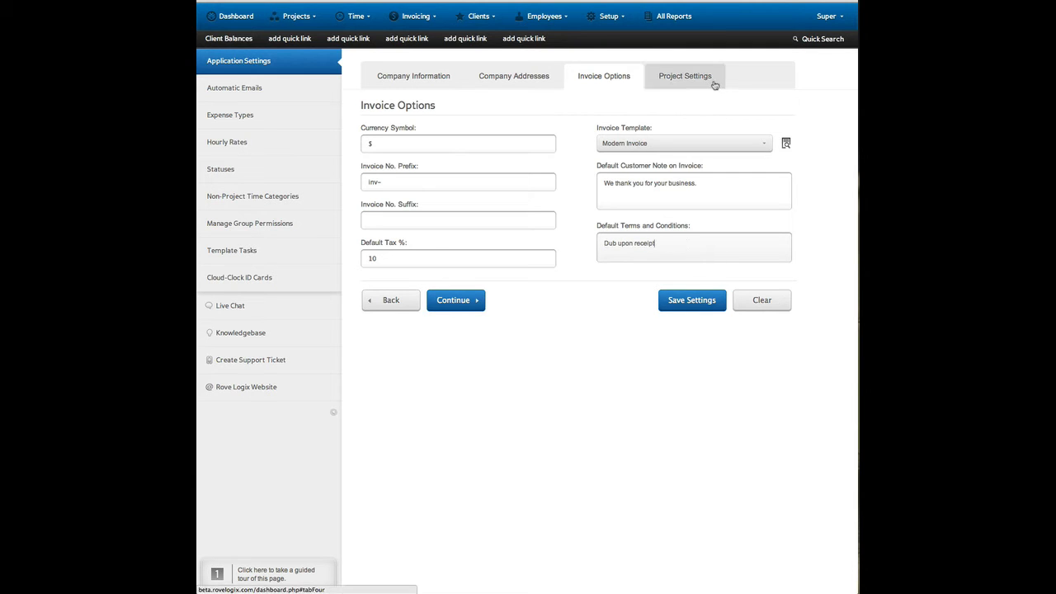
In the project settings, name custom fields 4, 5 and 6 Unit, Block and Lot, and clear custom field 7.
click(467, 301)
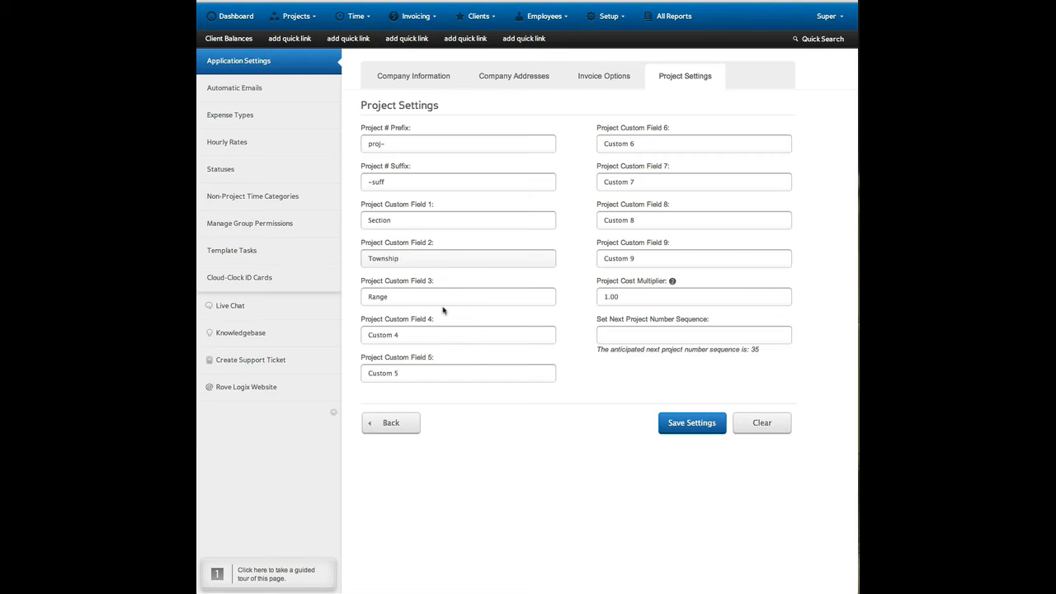
drag(451, 340, 333, 332)
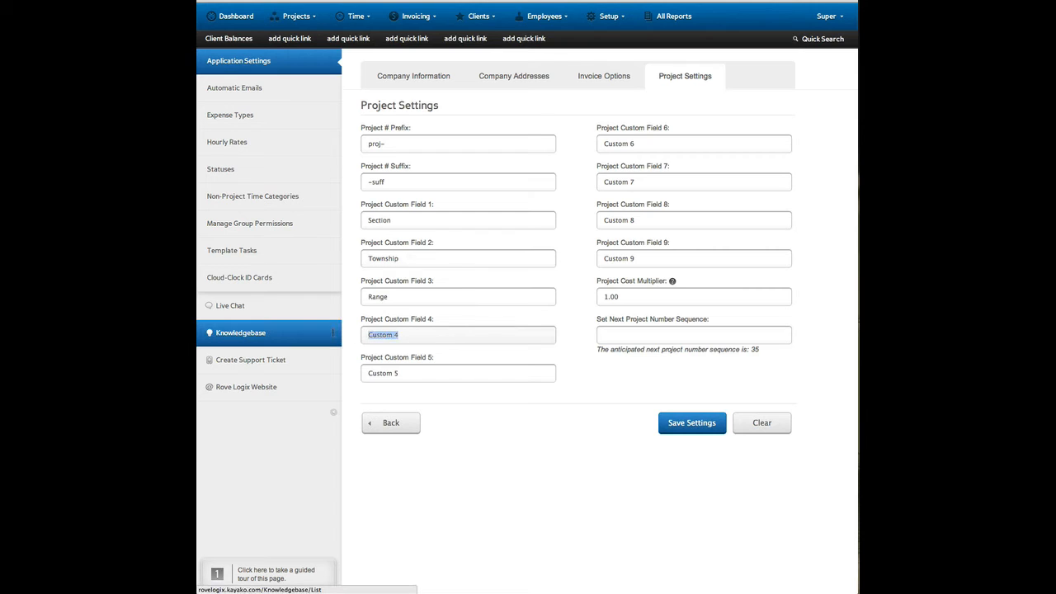
text(Unit)
key(Tab)
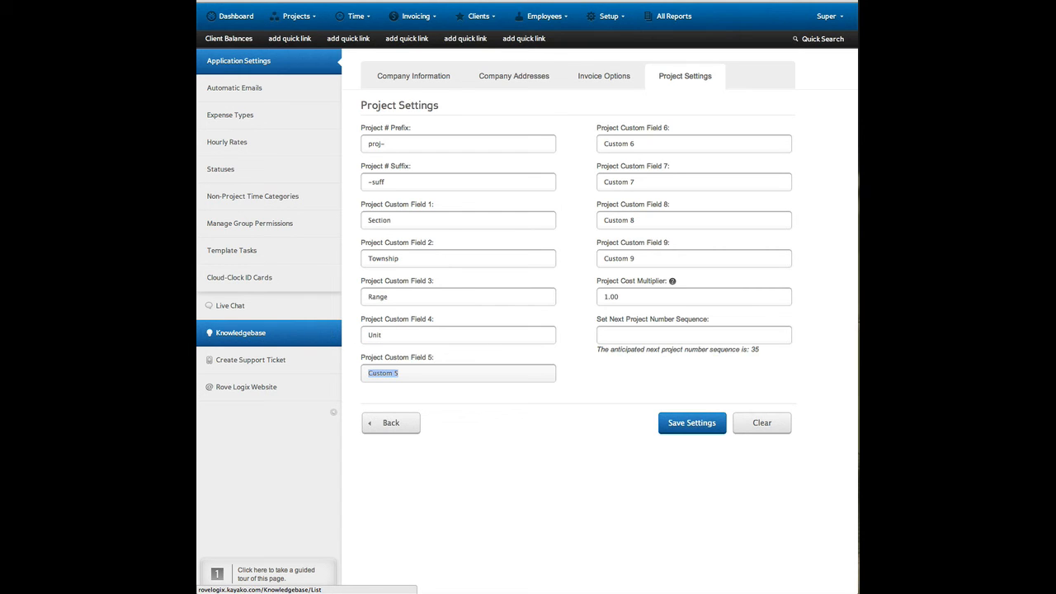
text(Block)
key(Tab)
text(Lot)
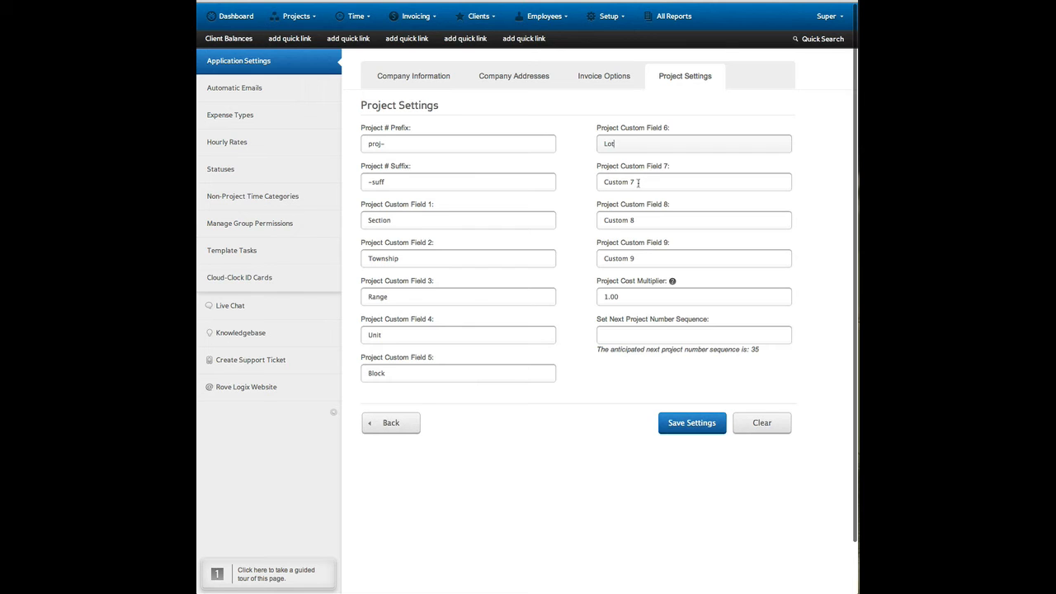
key(Tab)
key(BackSpace)
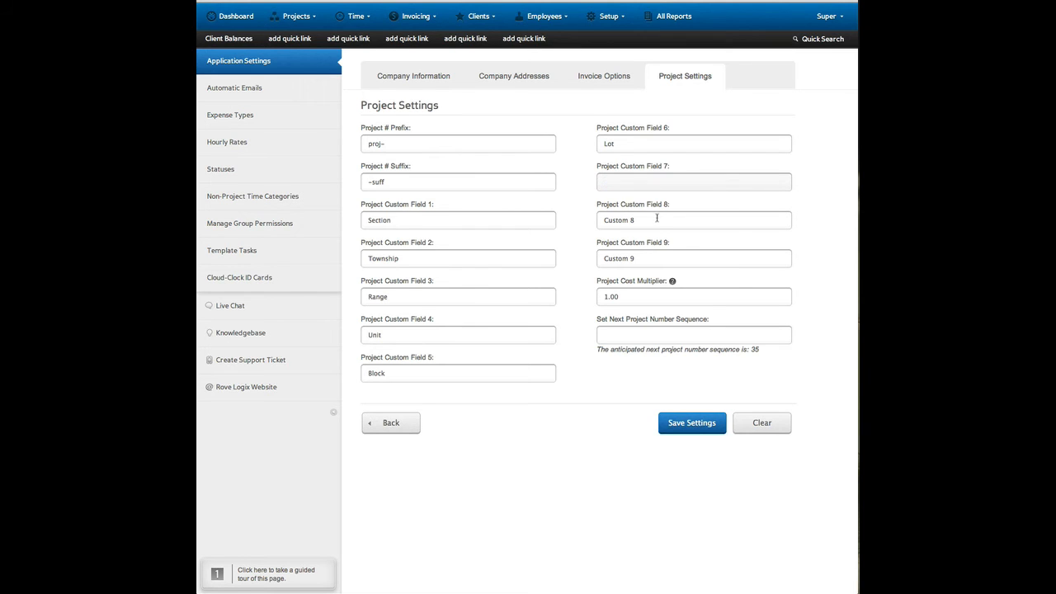
Read the help note explaining the Project Cost Multiplier in the project settings.
click(657, 219)
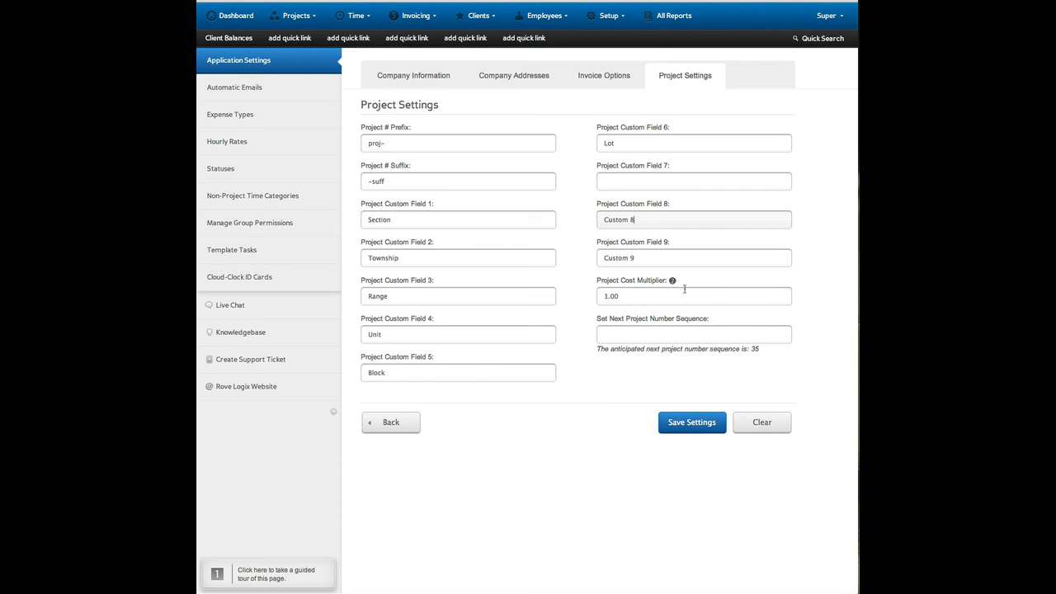
mouse_move(674, 284)
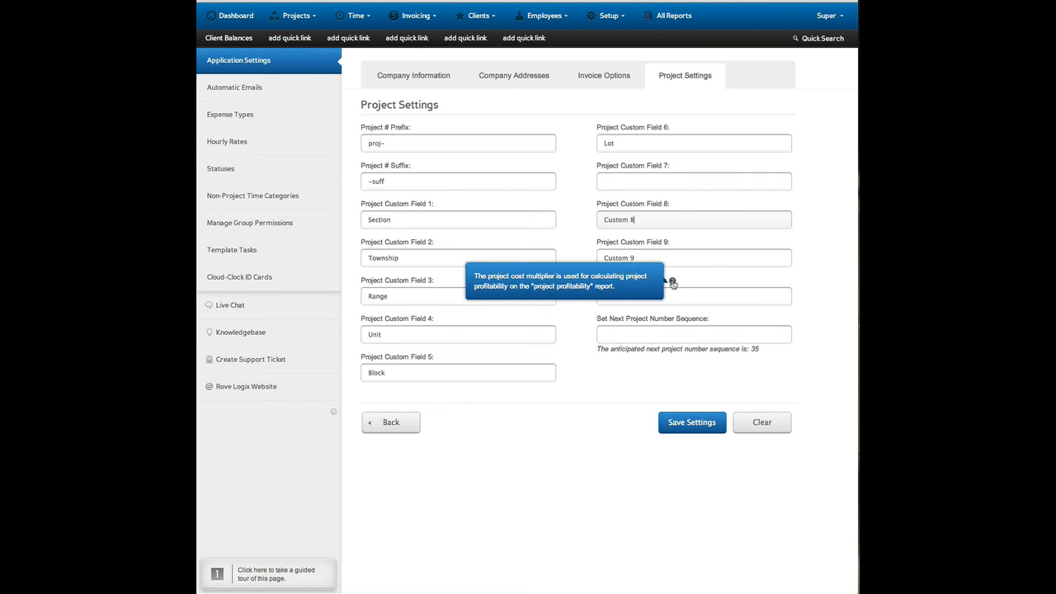
click(692, 329)
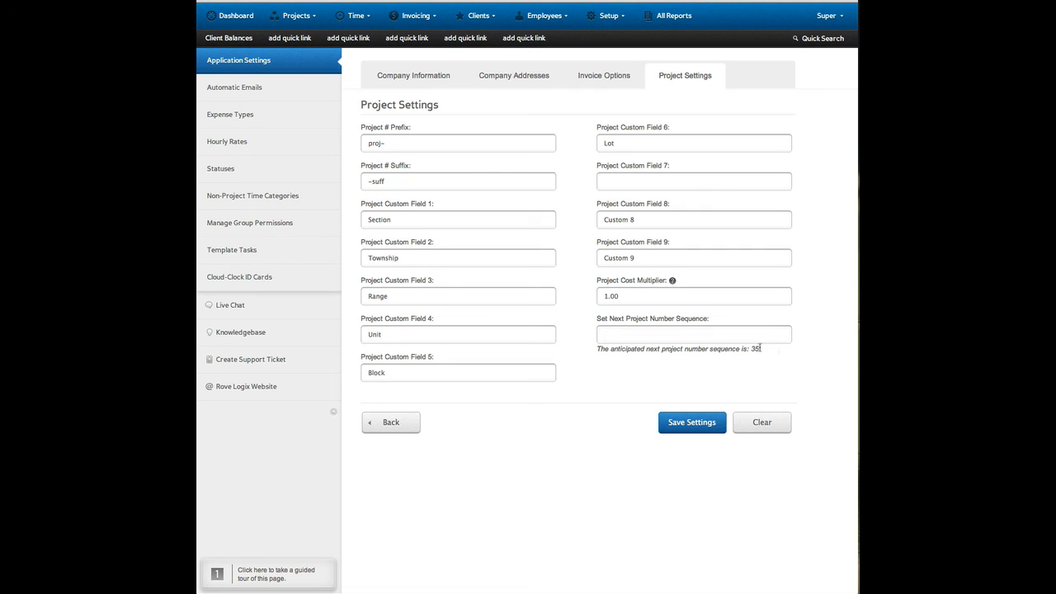
Set the next project number sequence to 150 and save the settings.
drag(775, 352, 749, 350)
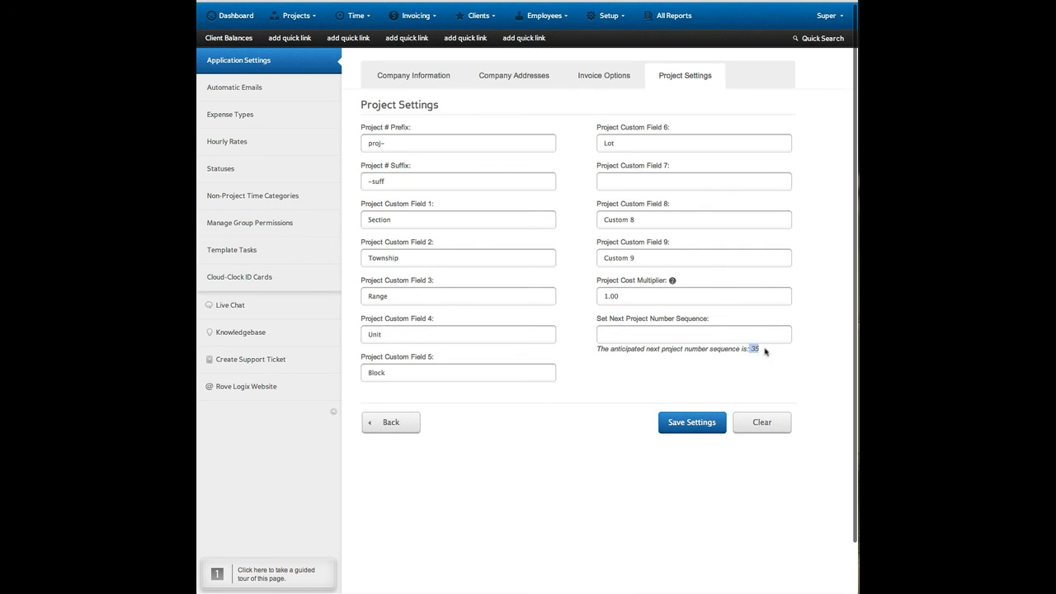
click(749, 334)
text(1)
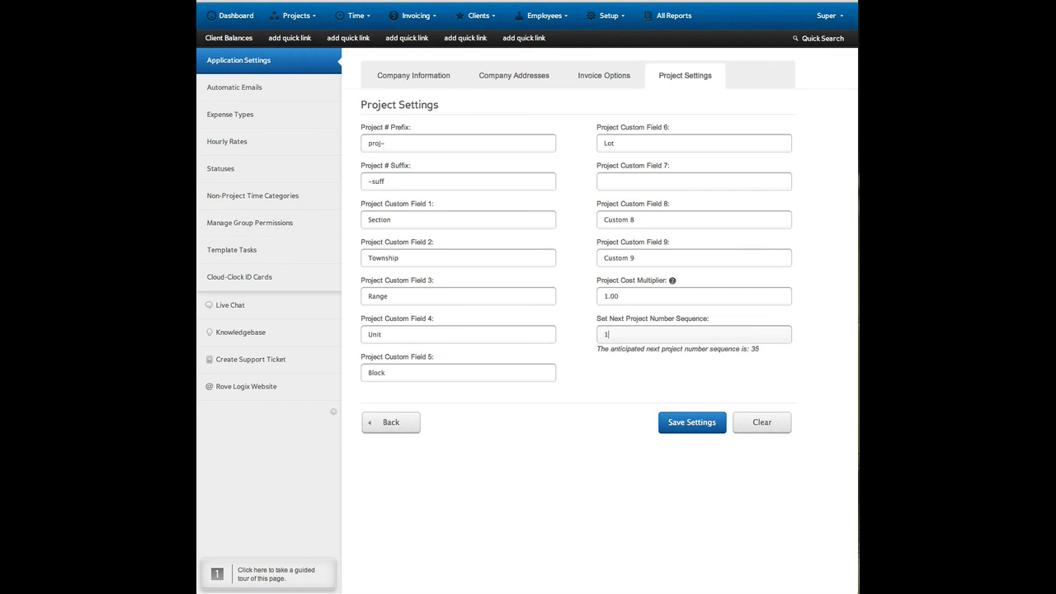
text(50)
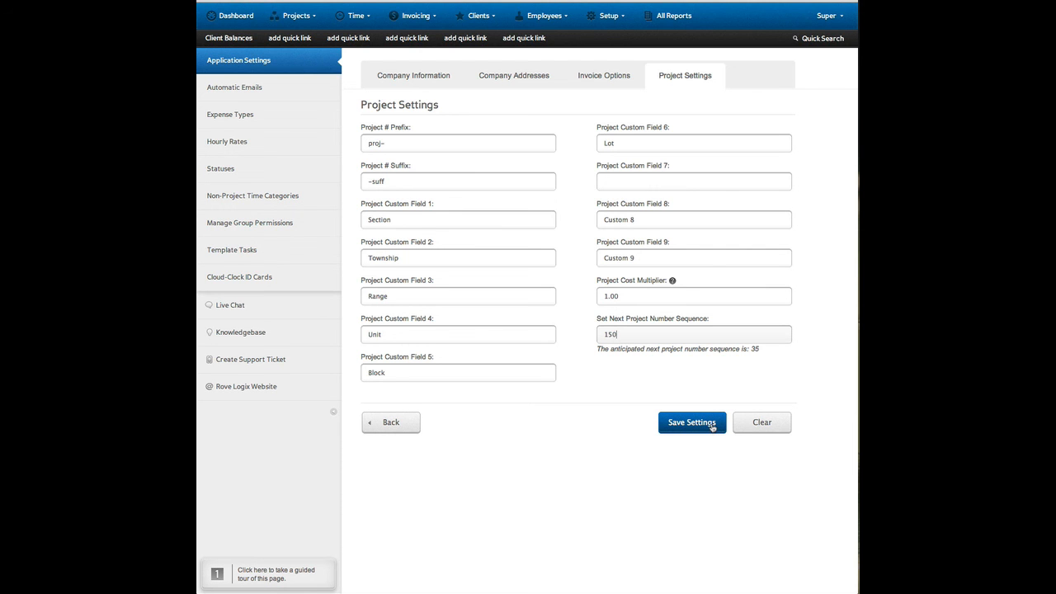
click(711, 427)
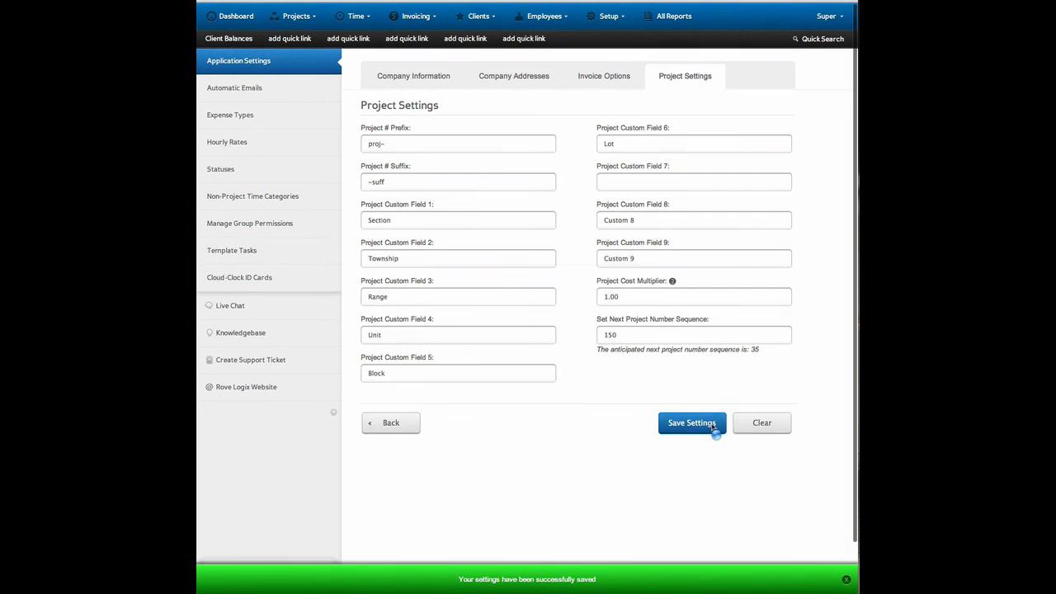